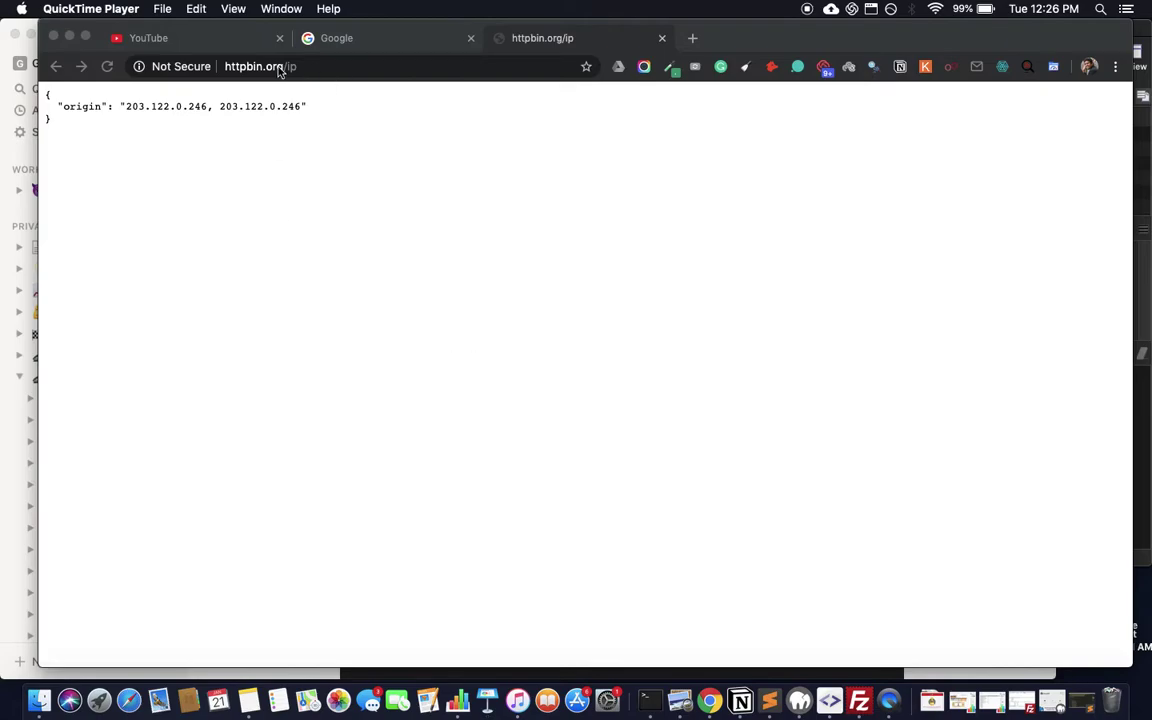
Step: Bring Chrome forward and clear the address-bar and reported-IP selections
left_click(303, 67)
left_click(303, 67)
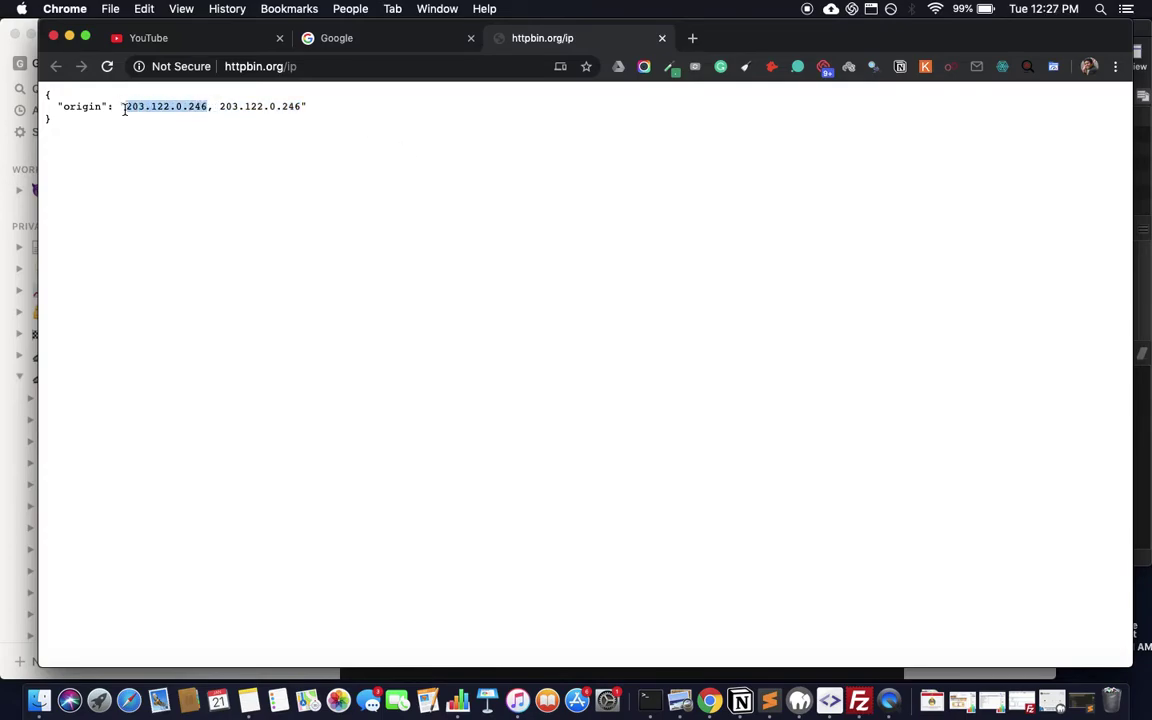
left_click(326, 172)
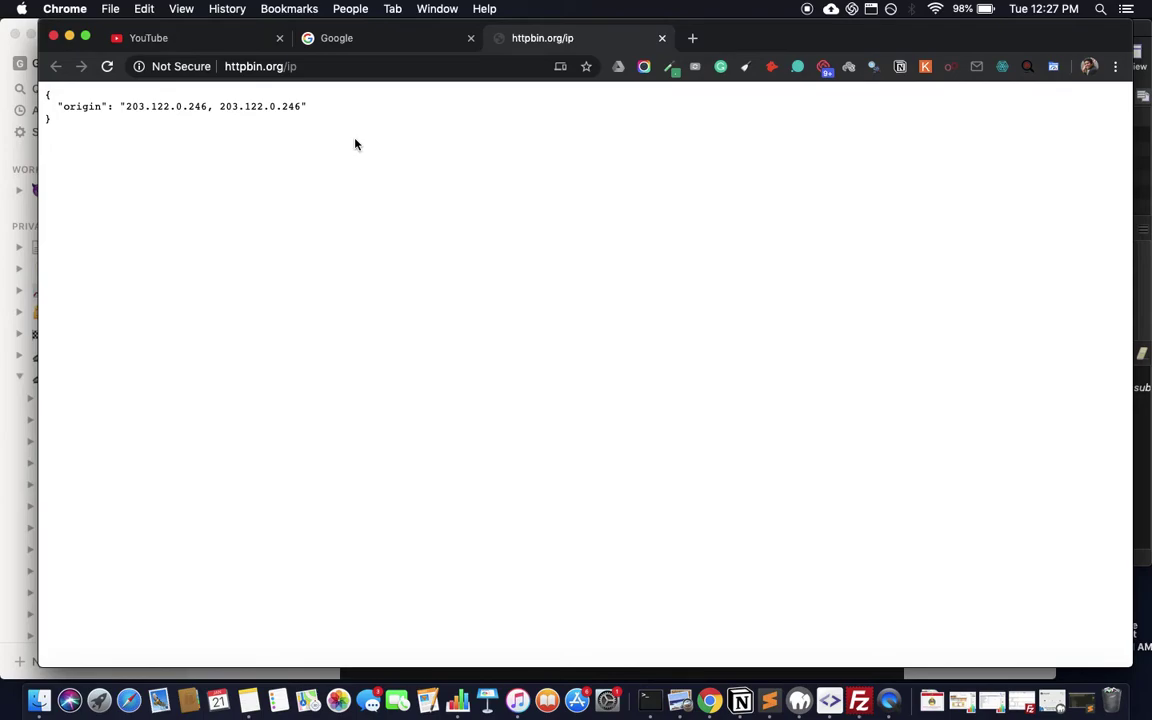
Step: From Chrome Preferences, expand Advanced and open the computer's proxy settings under System
left_click(66, 9)
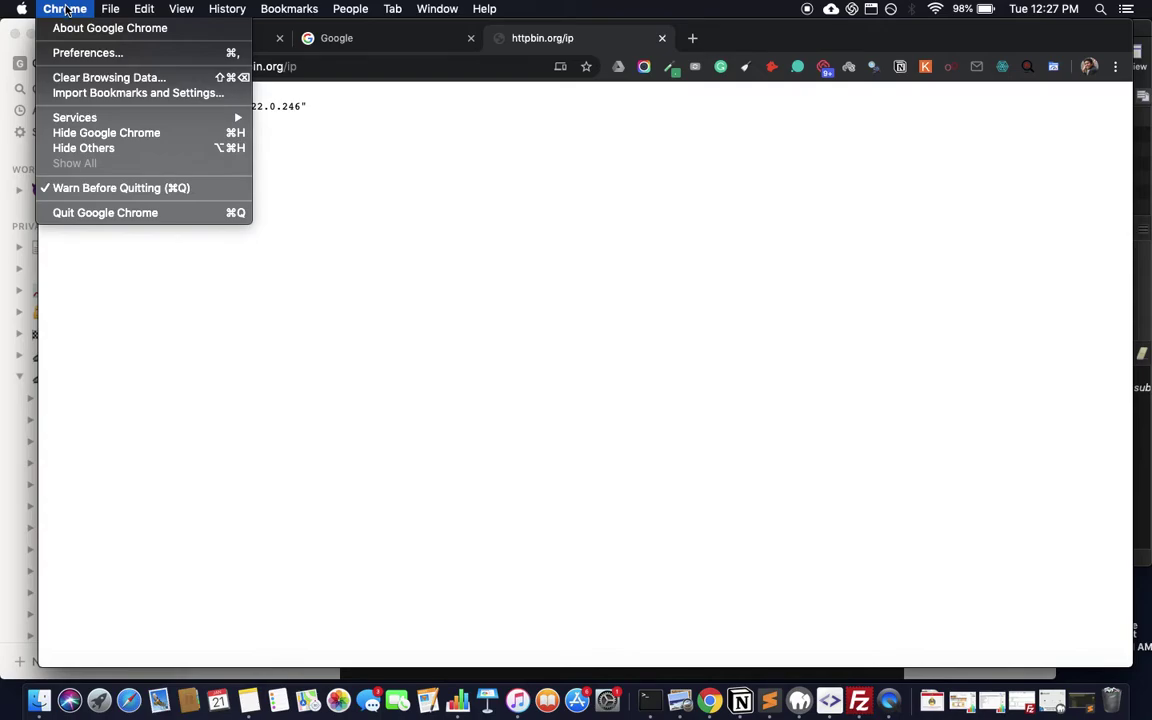
left_click(131, 52)
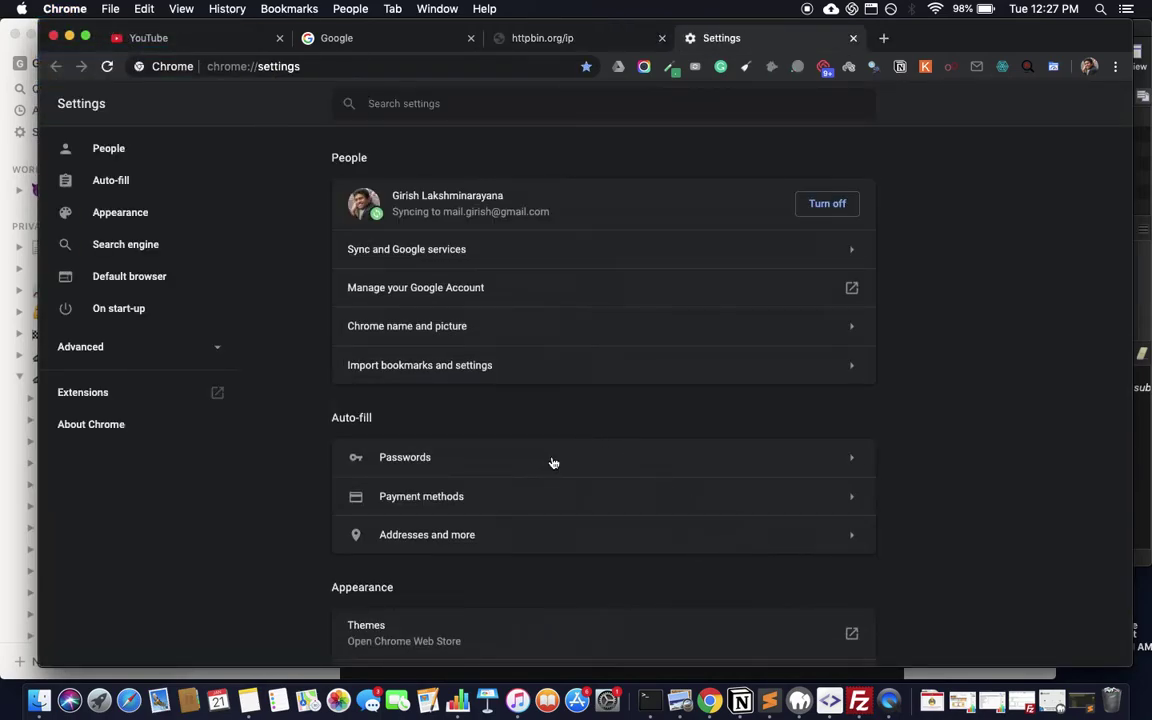
scroll(553, 462, "down", 15)
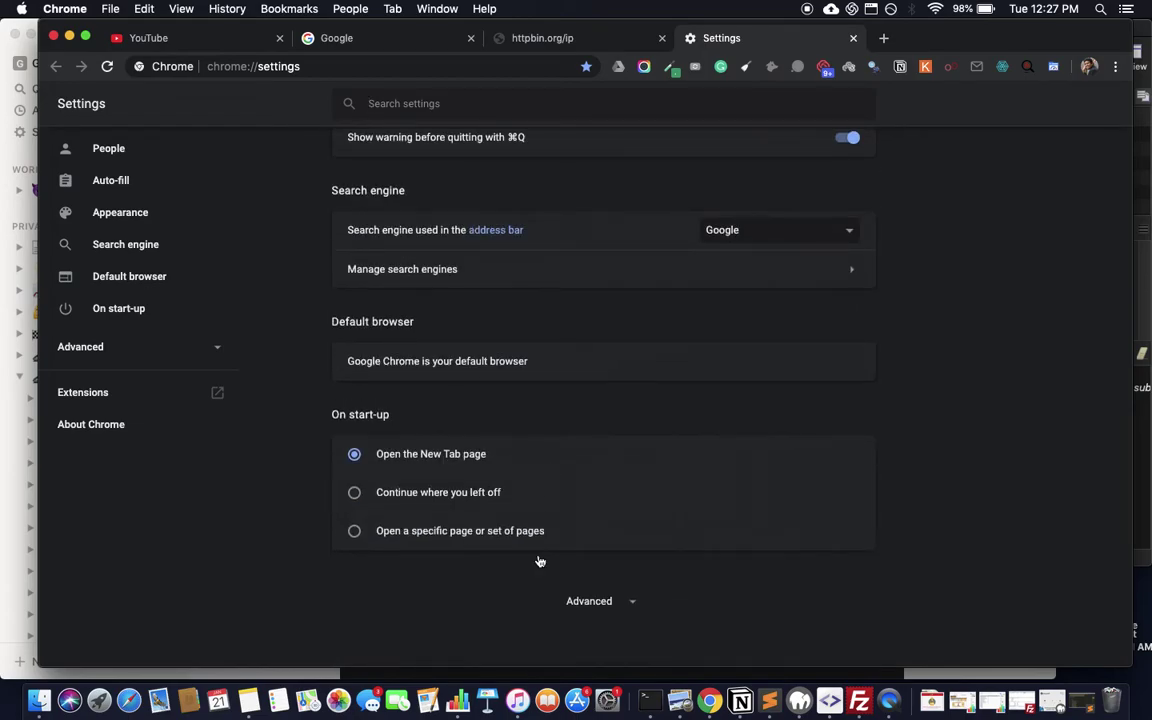
left_click(624, 604)
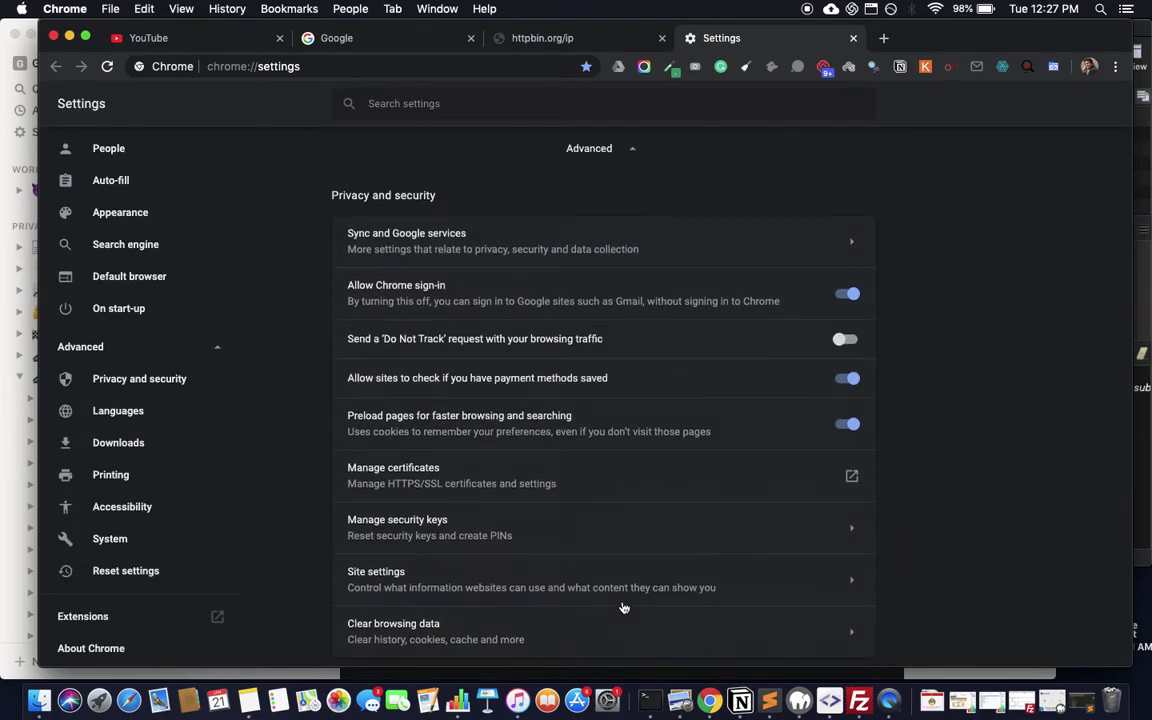
scroll(622, 607, "down", 10)
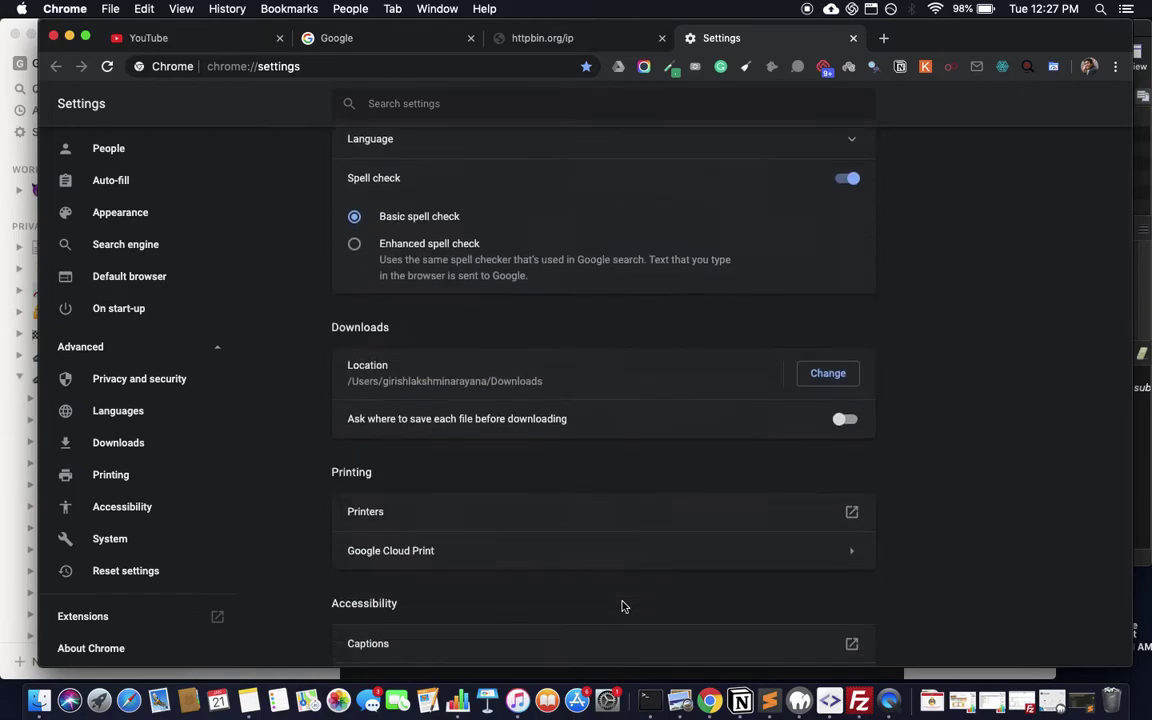
scroll(621, 606, "down", 8)
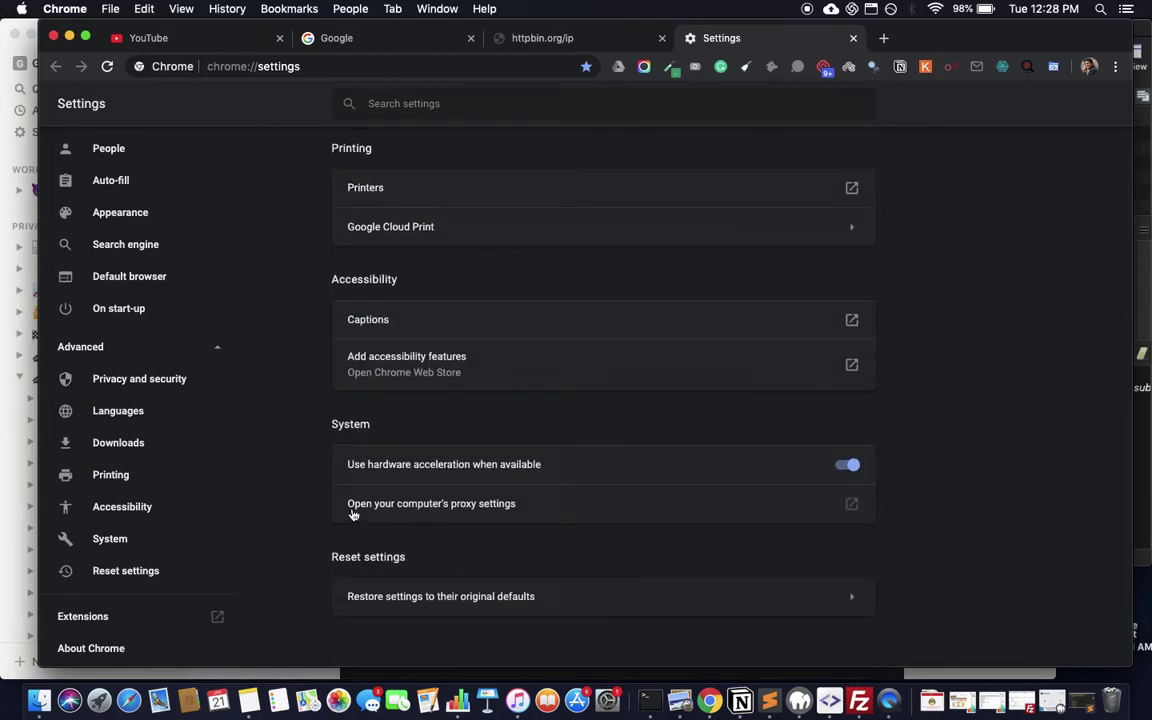
left_click(476, 505)
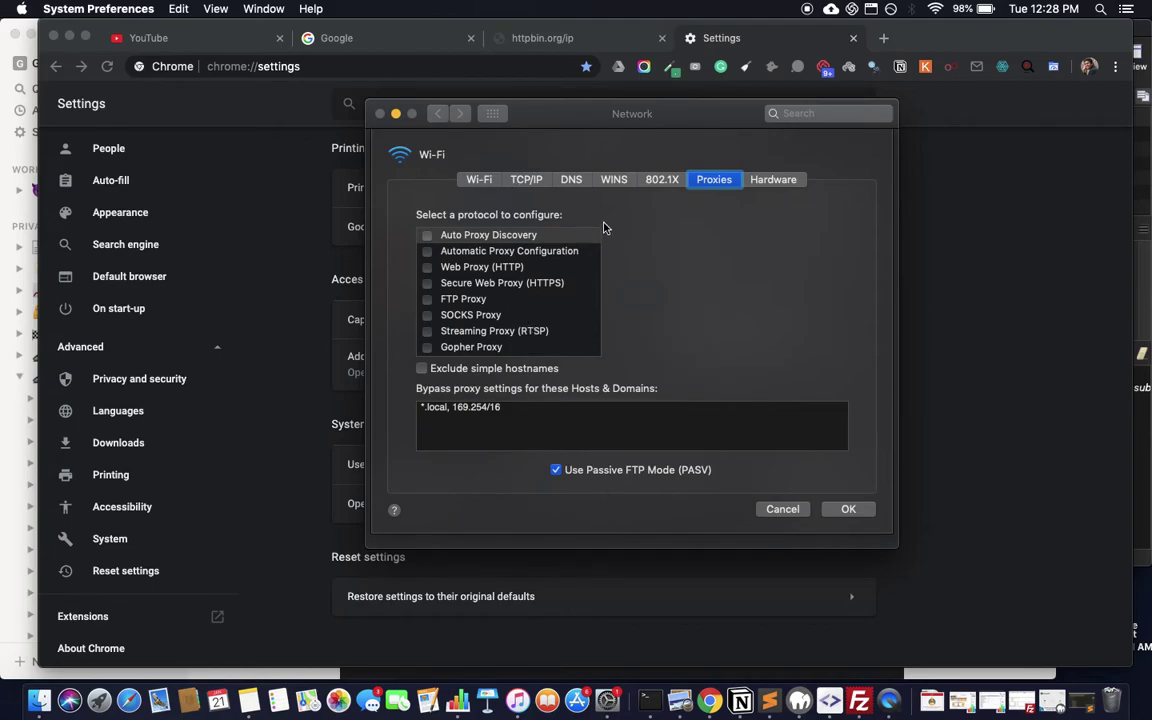
Step: Enable Web Proxy (HTTP) for Wi-Fi with server 66.77.88.99 and port 8080
left_click(456, 268)
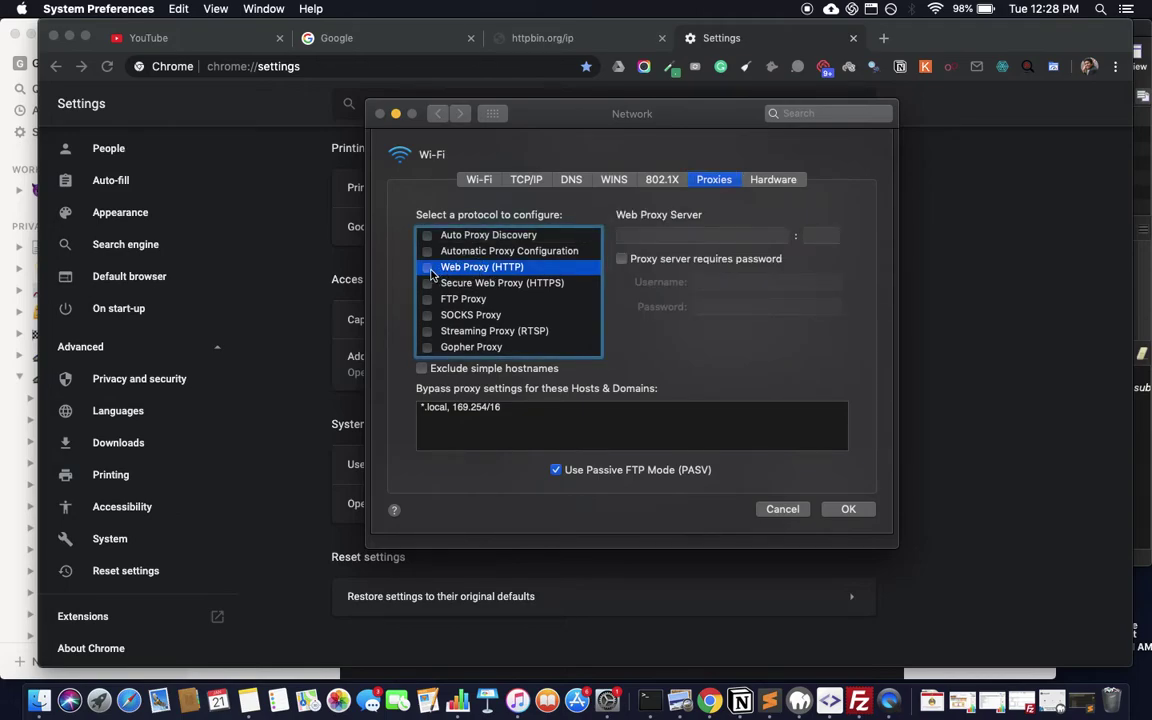
left_click(427, 268)
left_click(679, 234)
type("6")
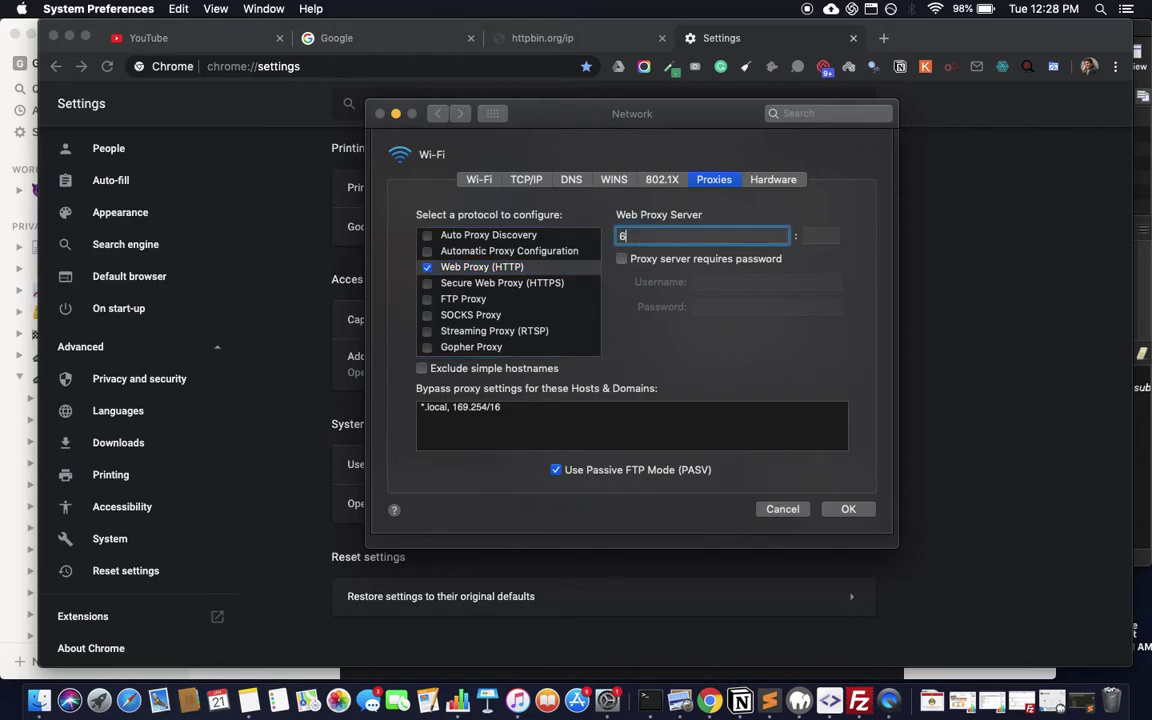
type("6.77.88.99")
left_click(821, 235)
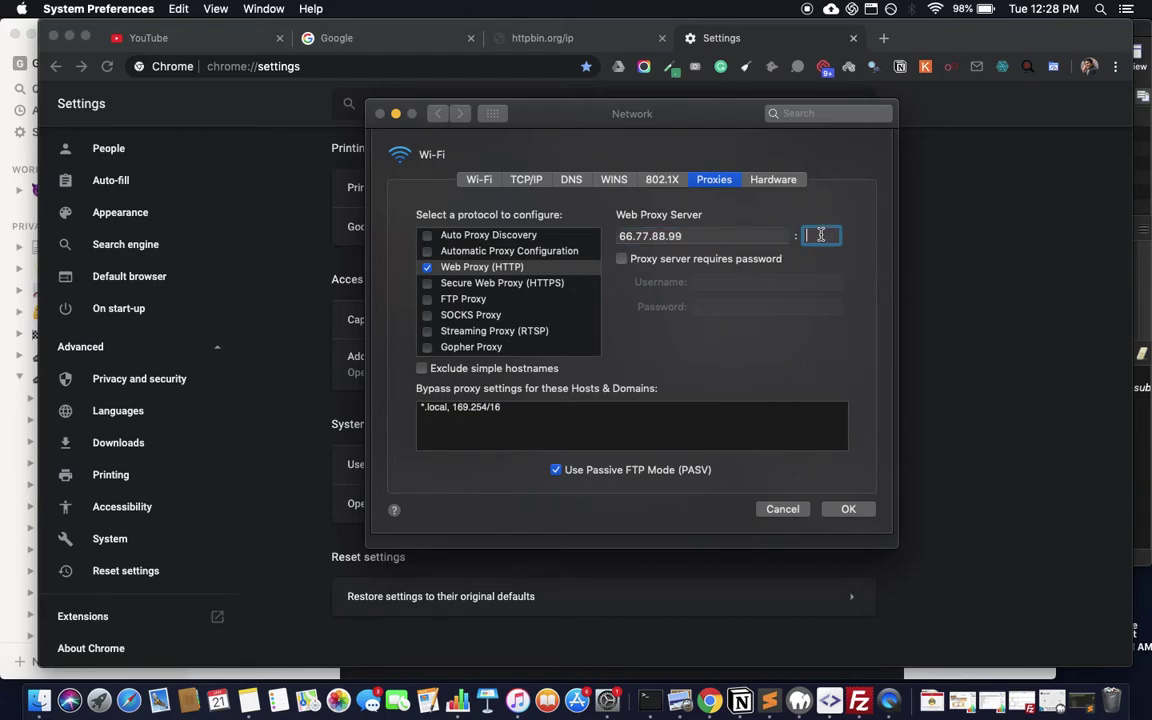
type("8080")
Step: Require a password for the HTTP proxy server, then view the Secure Web Proxy (HTTPS) settings
left_click(622, 259)
left_click(727, 281)
left_click(730, 306)
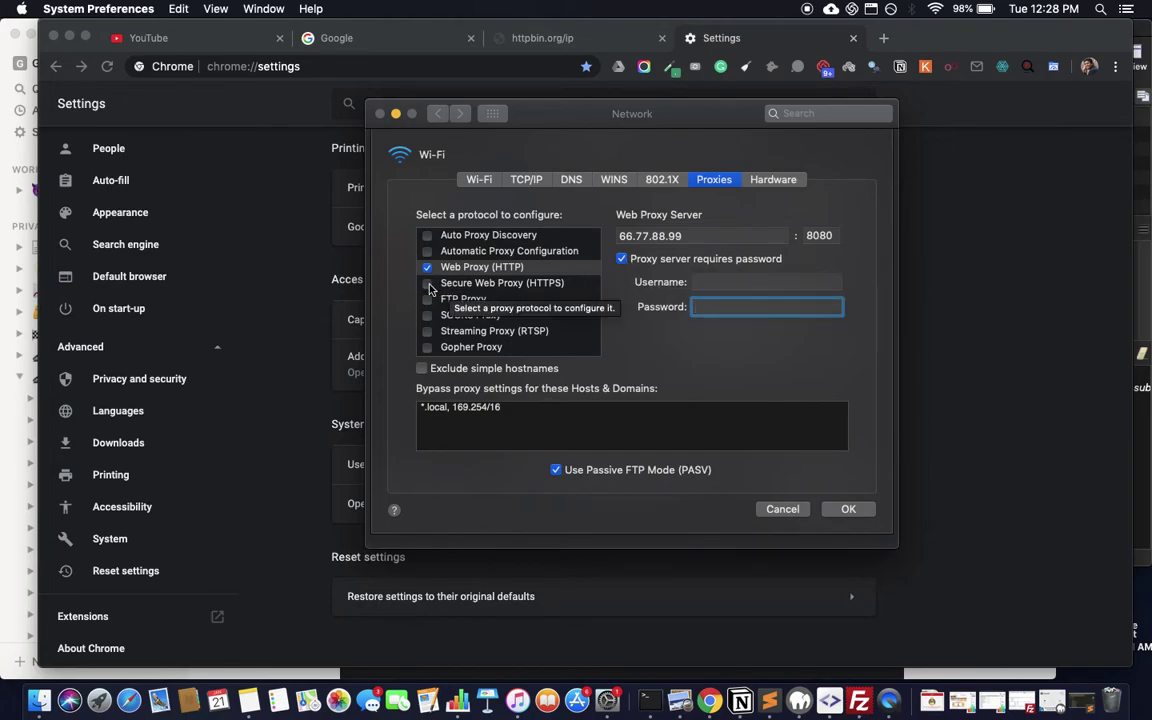
left_click(430, 286)
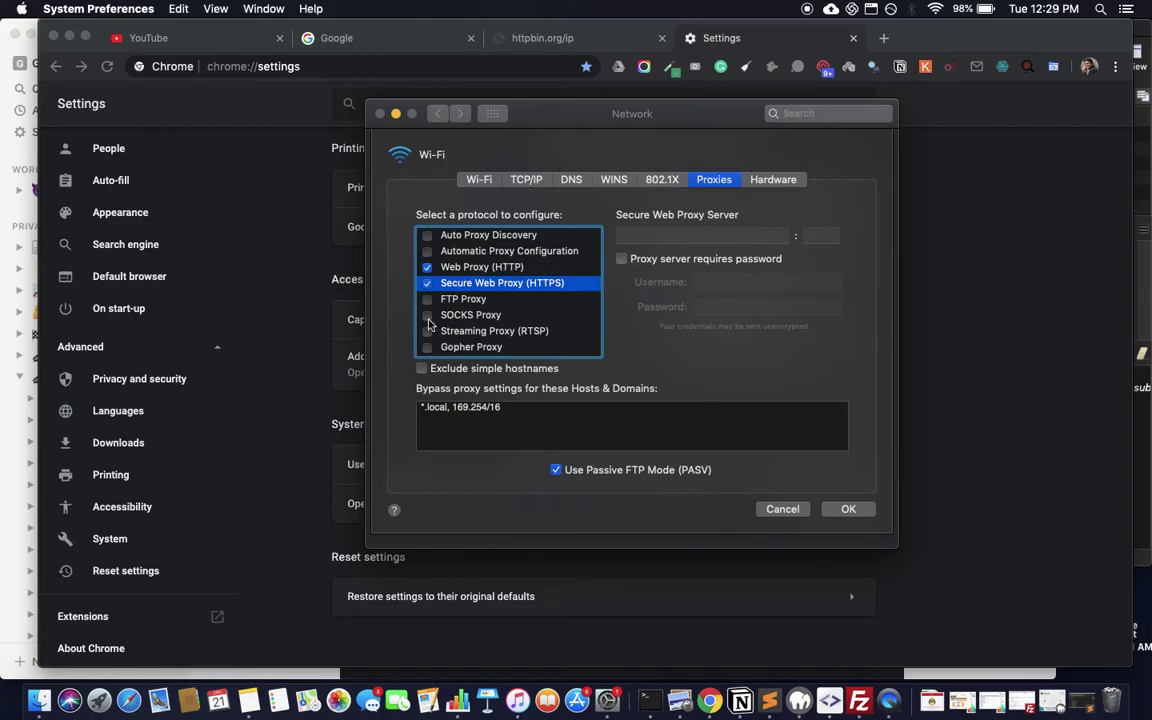
left_click(427, 316)
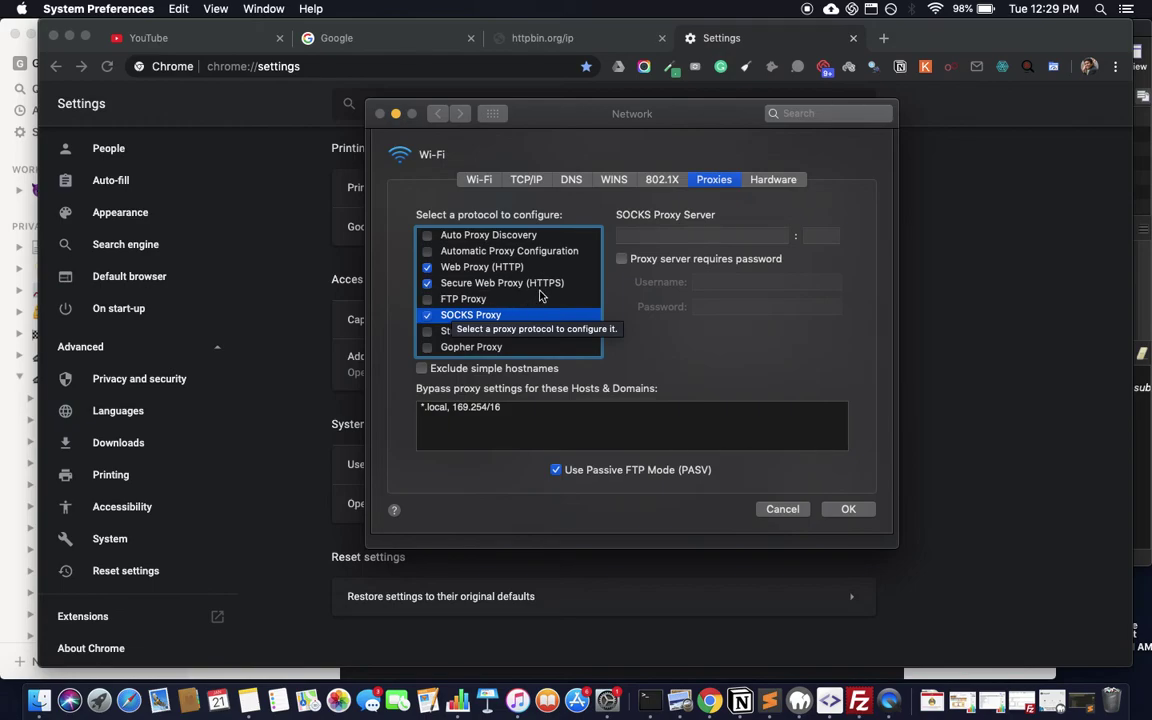
left_click(427, 315)
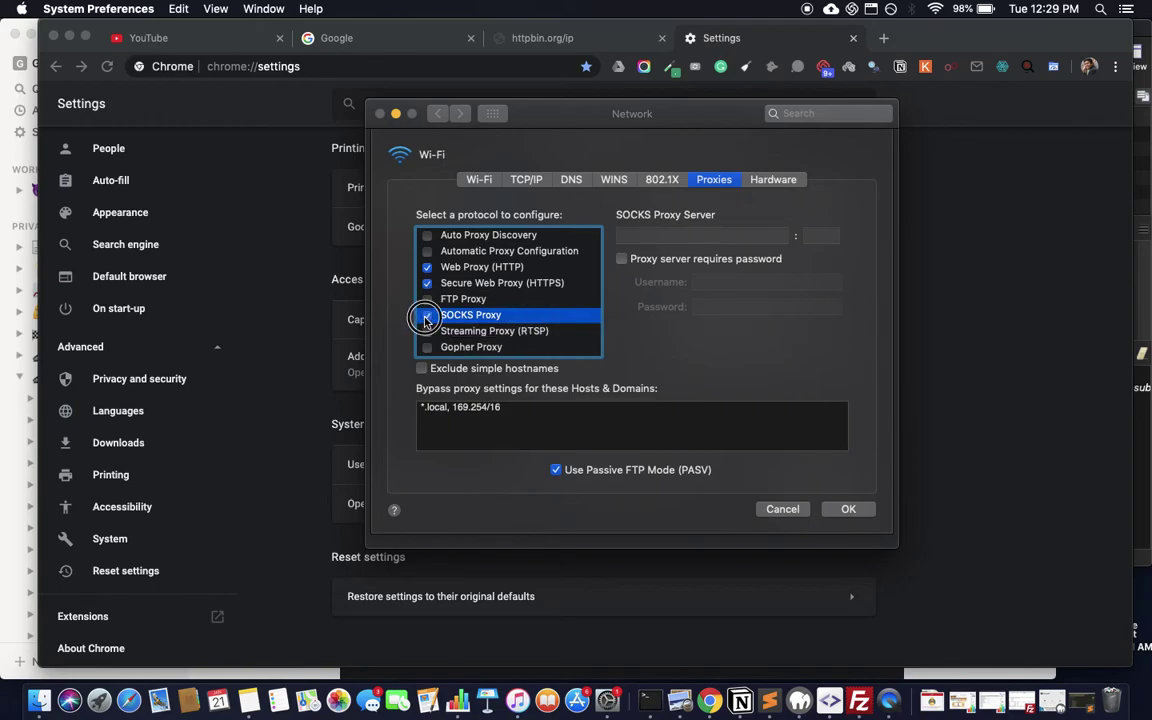
left_click(427, 283)
Step: Erase the HTTP proxy server 66.77.88.99 and port 8080, then cancel the proxy sheet
left_click(428, 268)
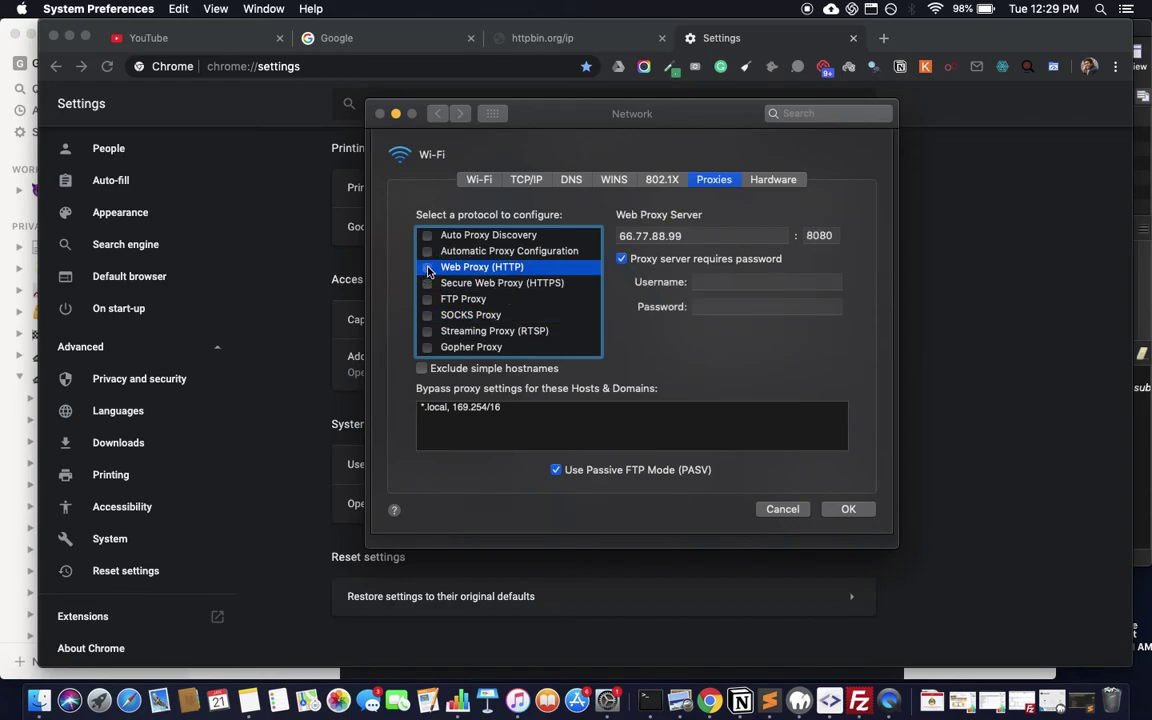
left_click(699, 236)
key("super+a")
key("BackSpace")
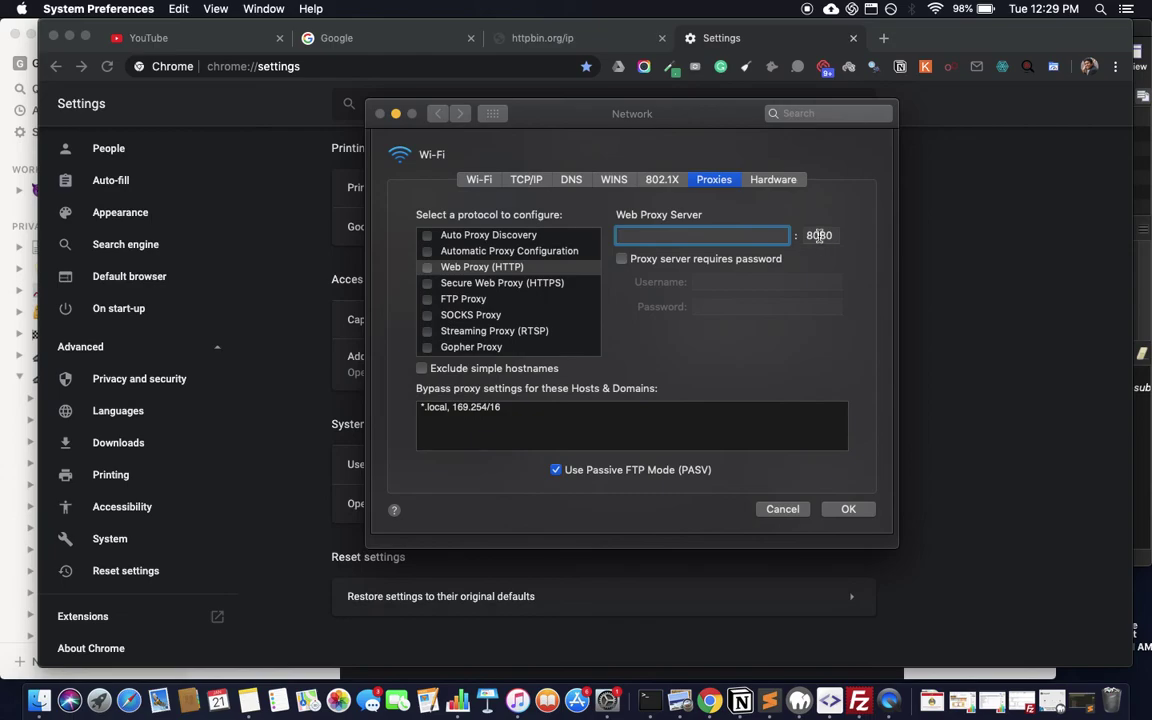
left_click(818, 235)
key("super+a")
key("BackSpace")
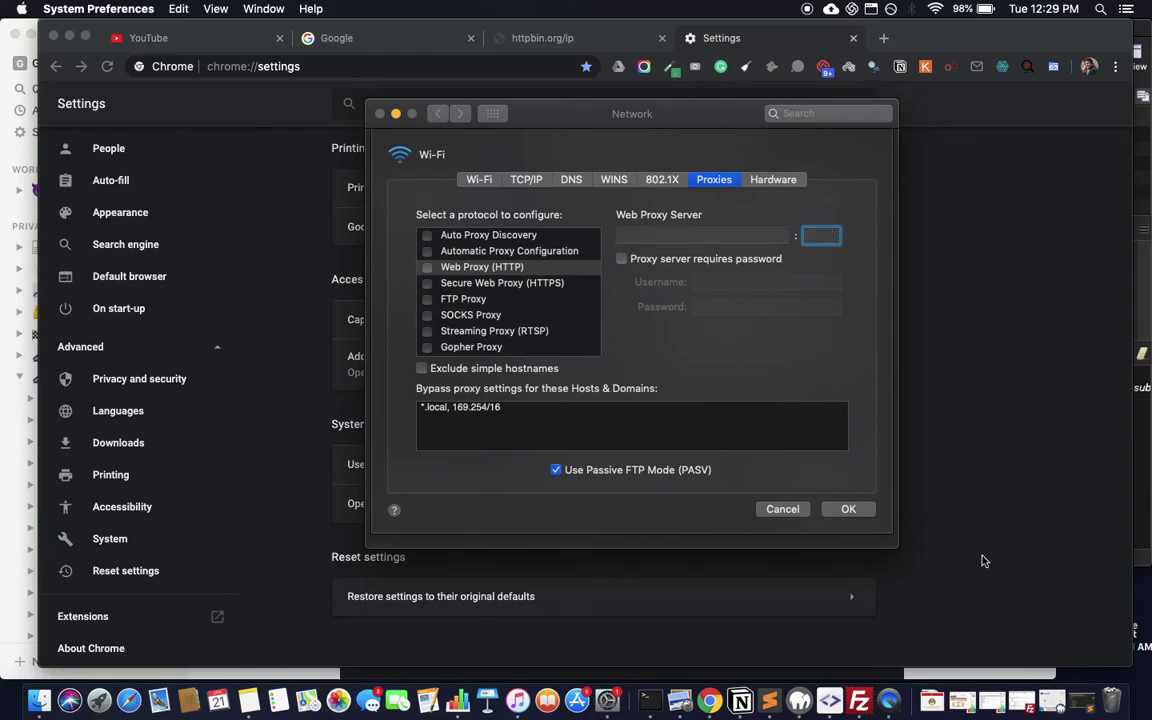
left_click(781, 510)
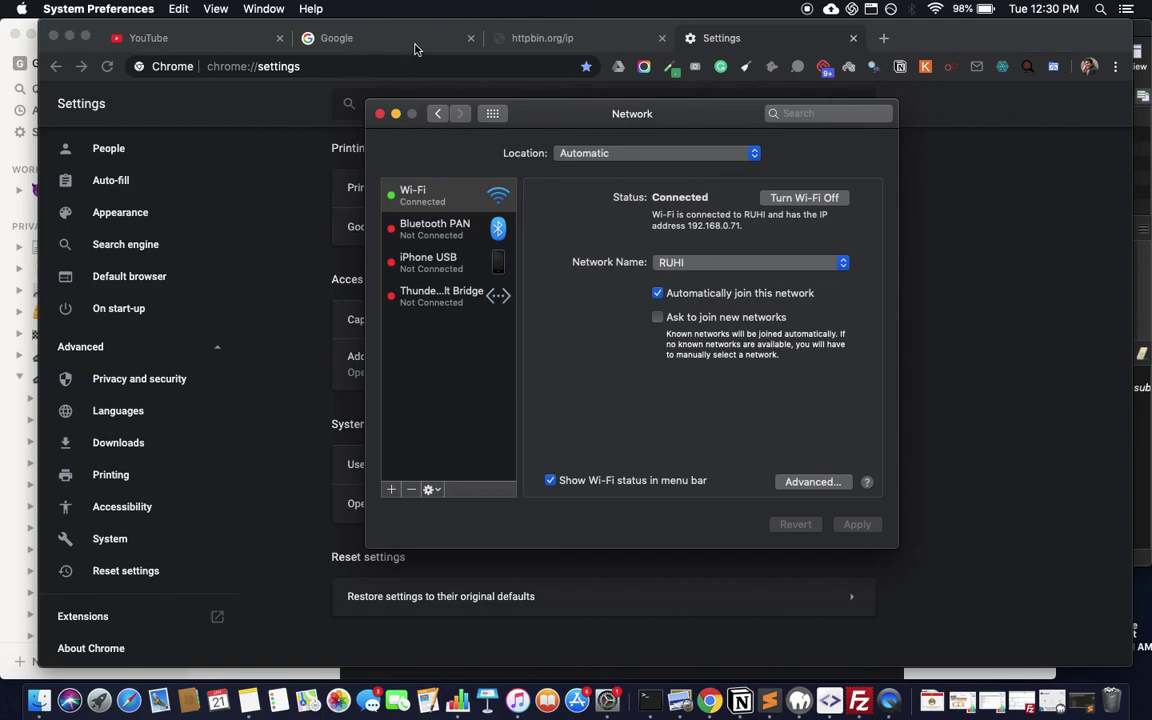
left_click(551, 45)
left_click(478, 65)
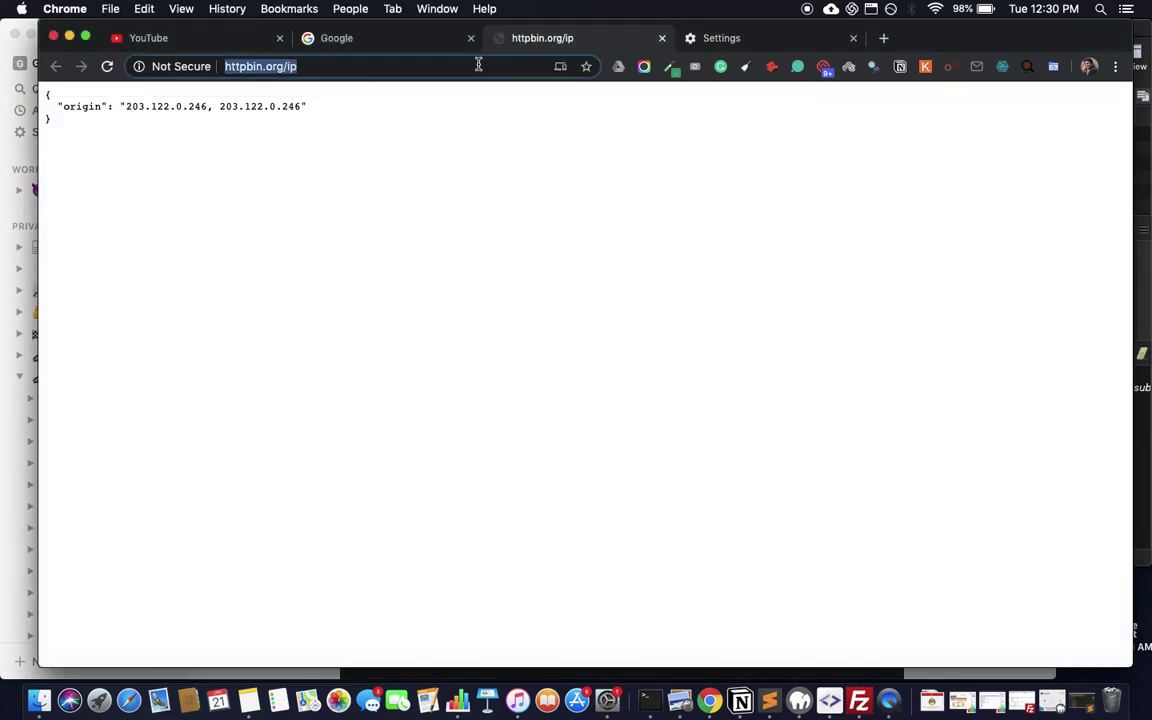
left_click(478, 65)
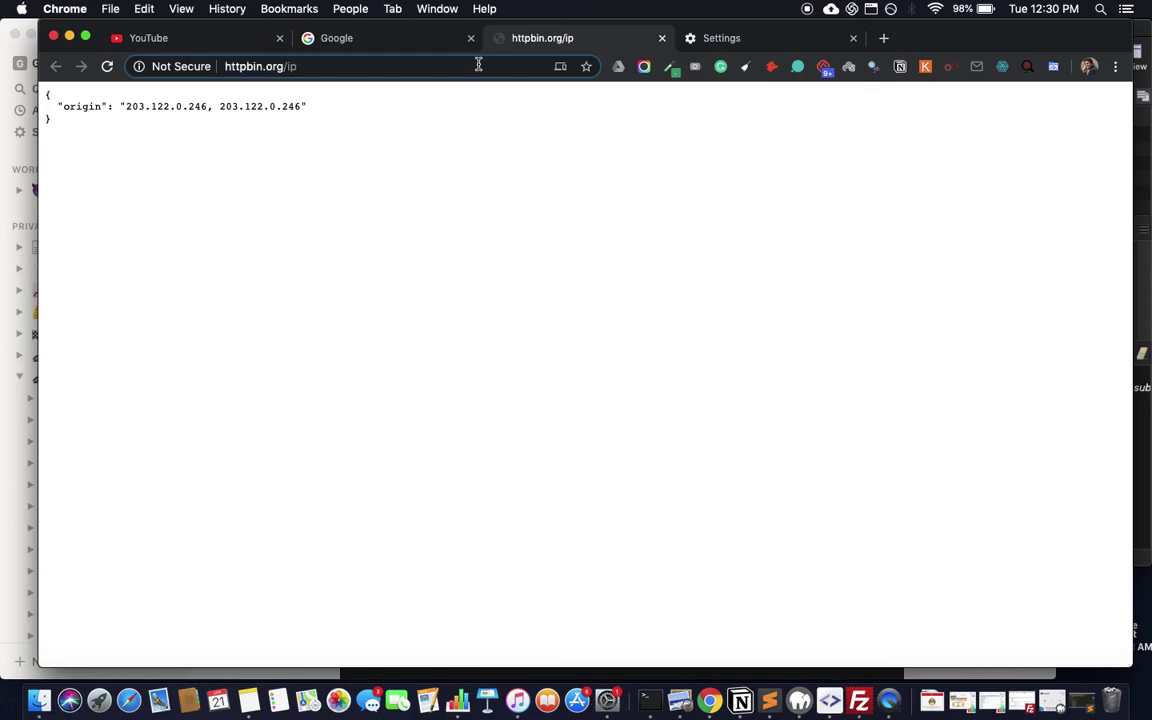
left_click_drag(302, 106, 213, 106)
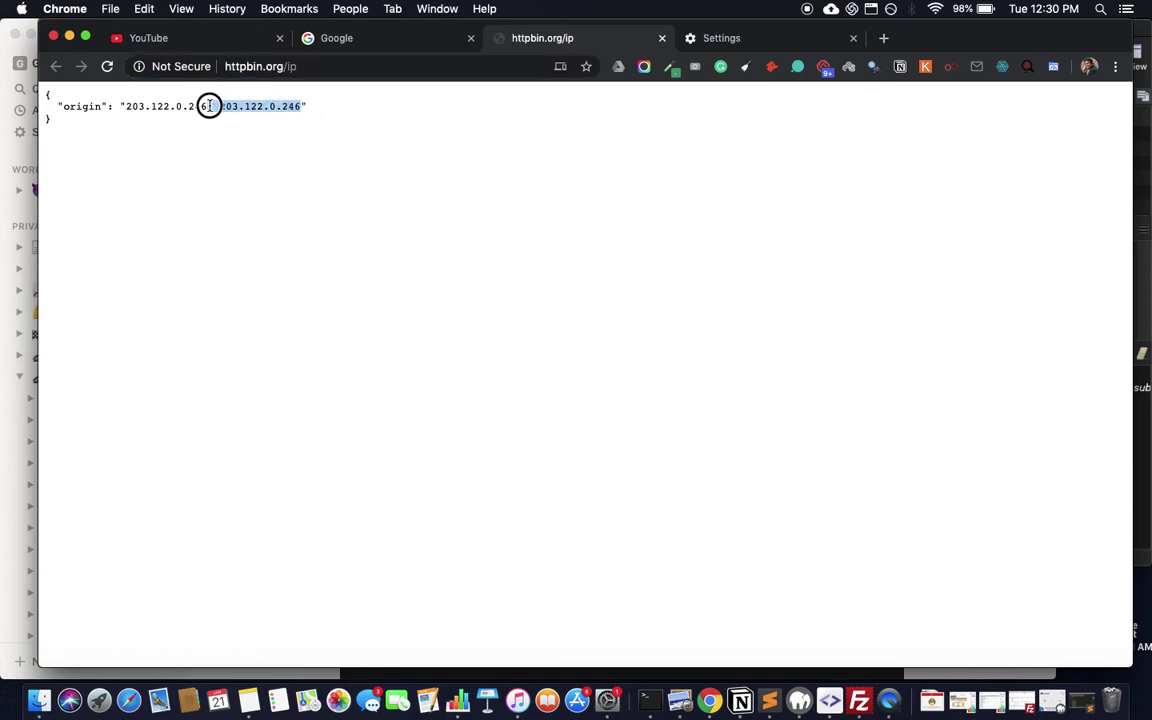